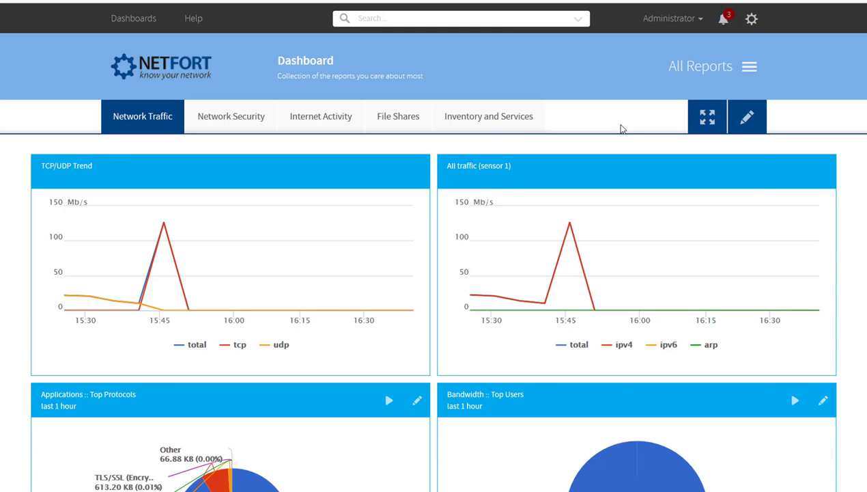
- Run the Top Network Events report for the last hour and expand the Netscan signature's breakdown options
click(749, 66)
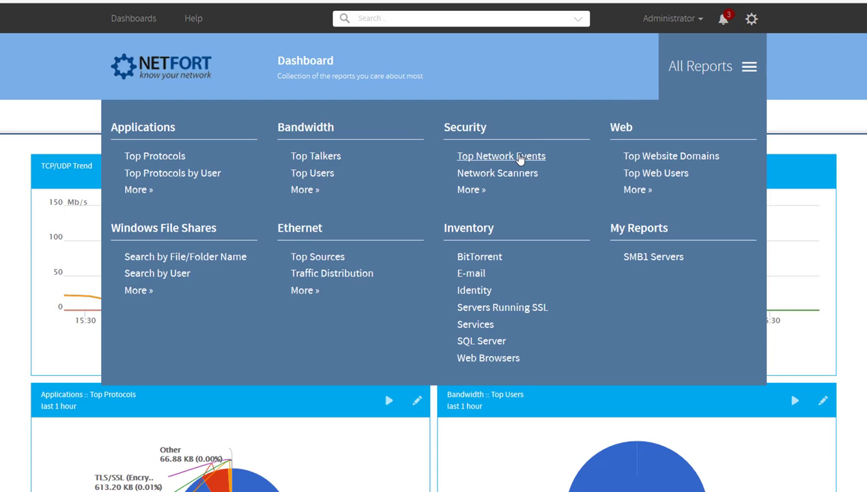
click(526, 157)
click(225, 423)
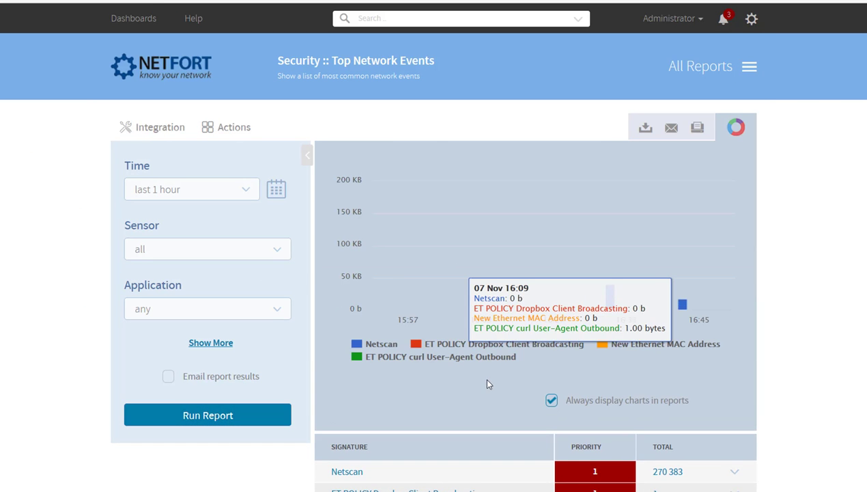
scroll(478, 341, down, 3)
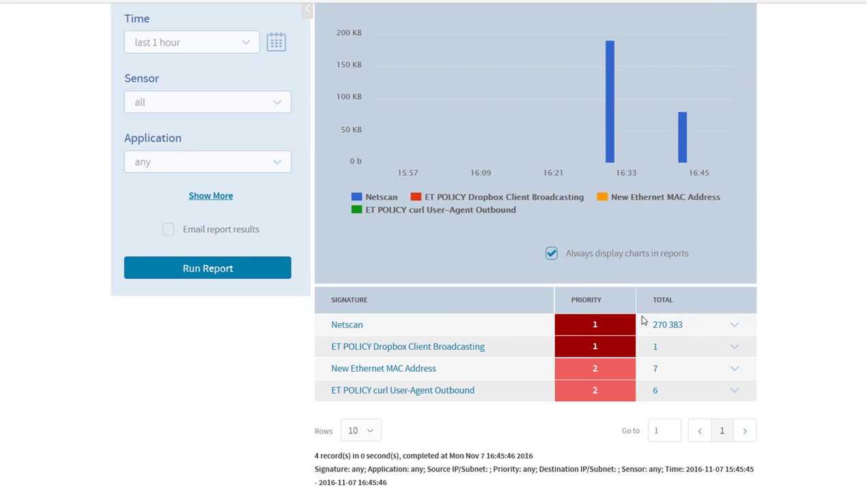
click(736, 326)
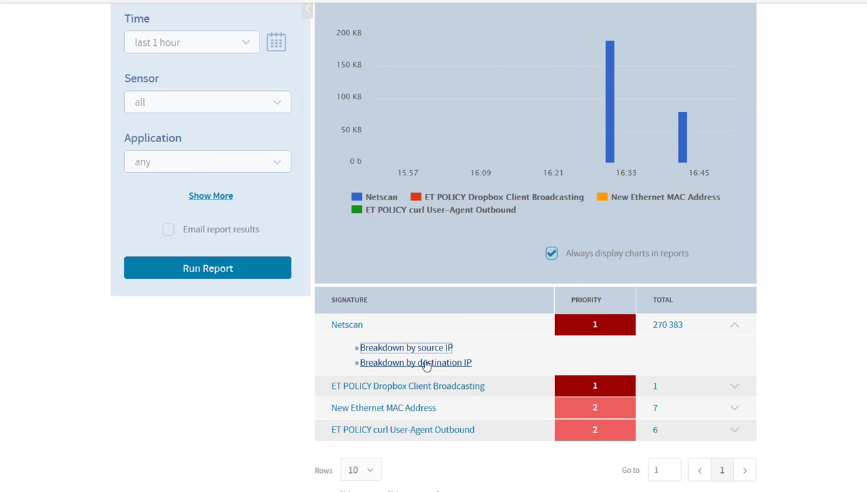
- Break down Netscan events by source IP and highlight 10.3.1.1 as the sole source
click(420, 348)
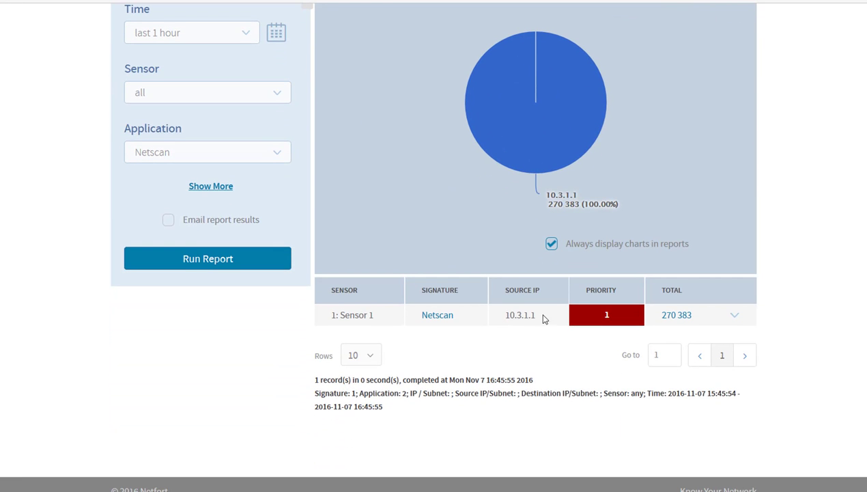
drag(538, 315, 504, 314)
click(550, 321)
- View the detailed Netscan event list of SSH scans across 10.0.0.x and select source IP 10.3.1.1
click(683, 316)
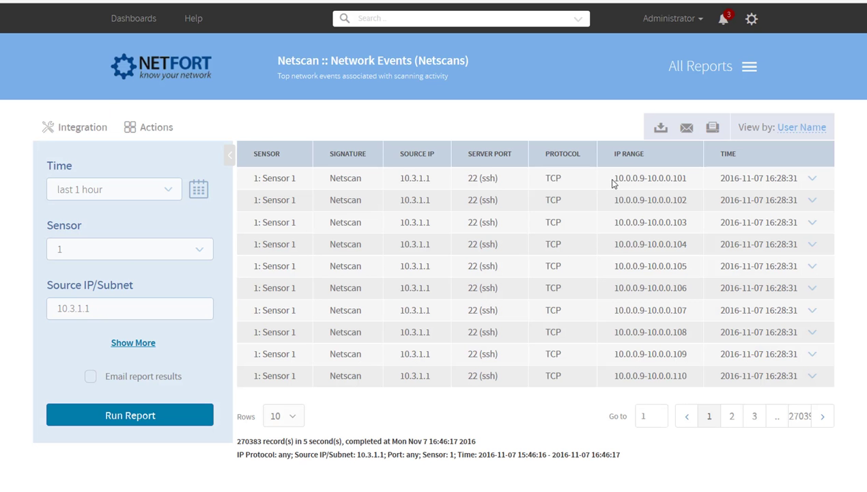
drag(613, 179, 659, 178)
click(636, 203)
drag(431, 178, 400, 178)
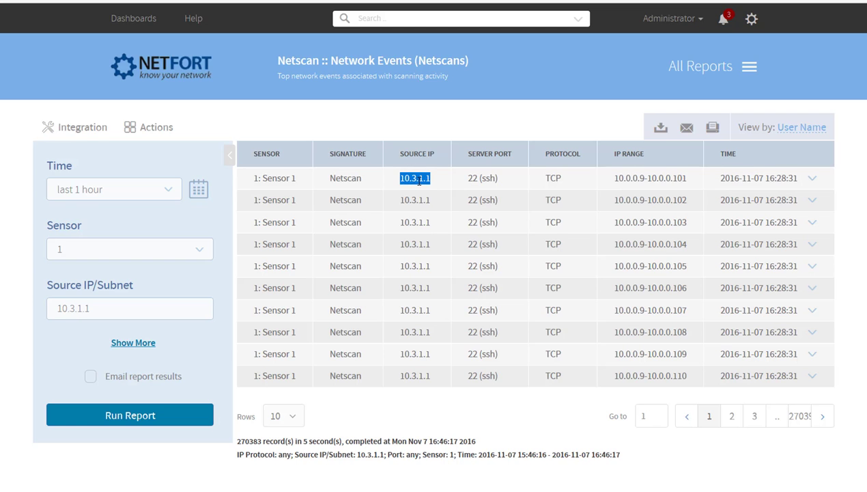
- Copy 10.3.1.1 into the advanced search IP Address field and search all stored data for it
right_click(419, 182)
click(442, 187)
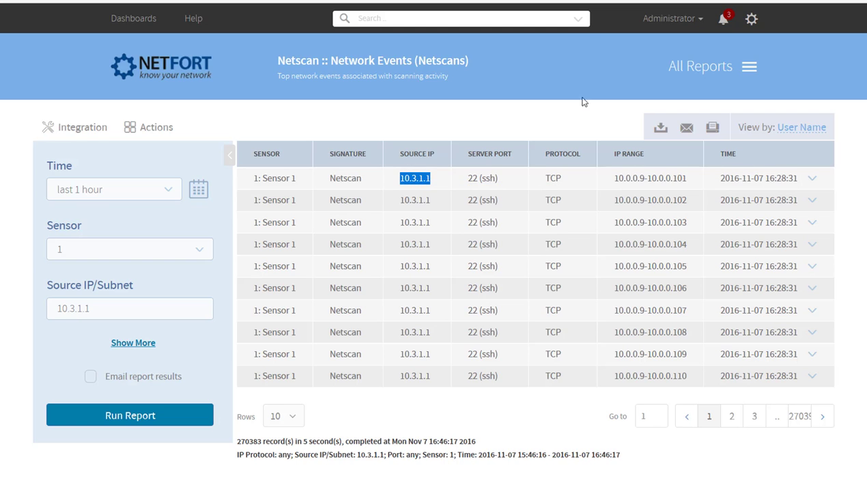
click(579, 20)
right_click(404, 62)
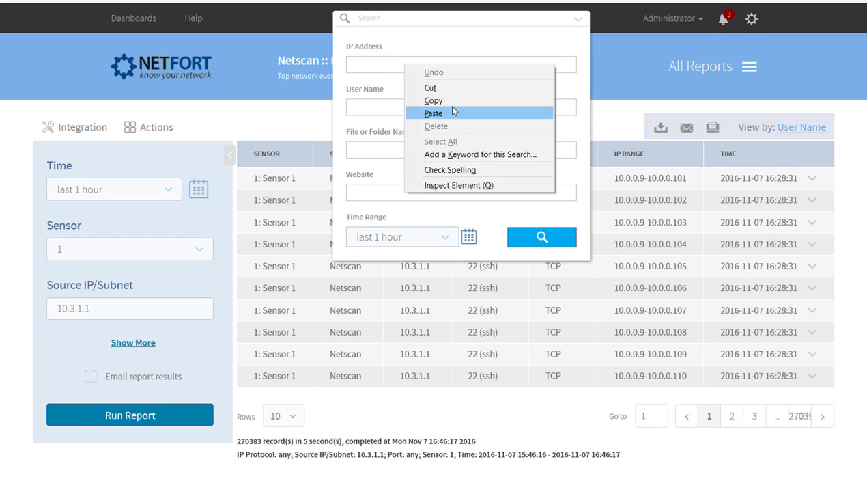
click(440, 107)
click(552, 236)
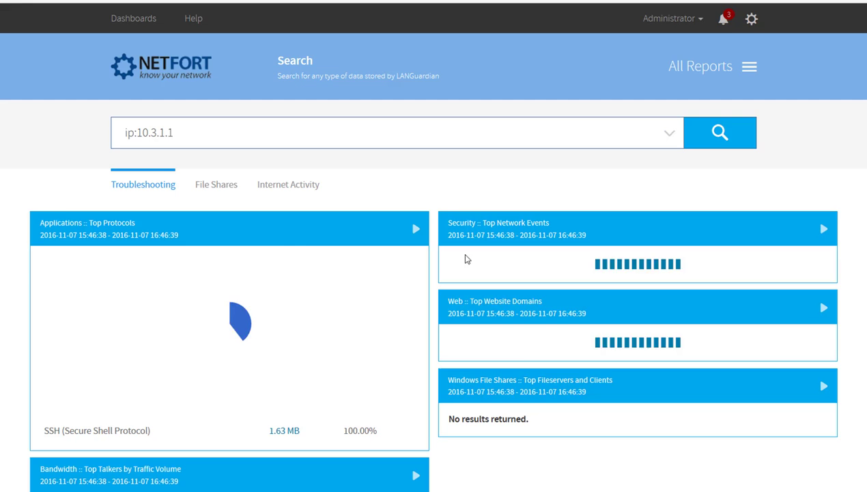
scroll(326, 247, down, 2)
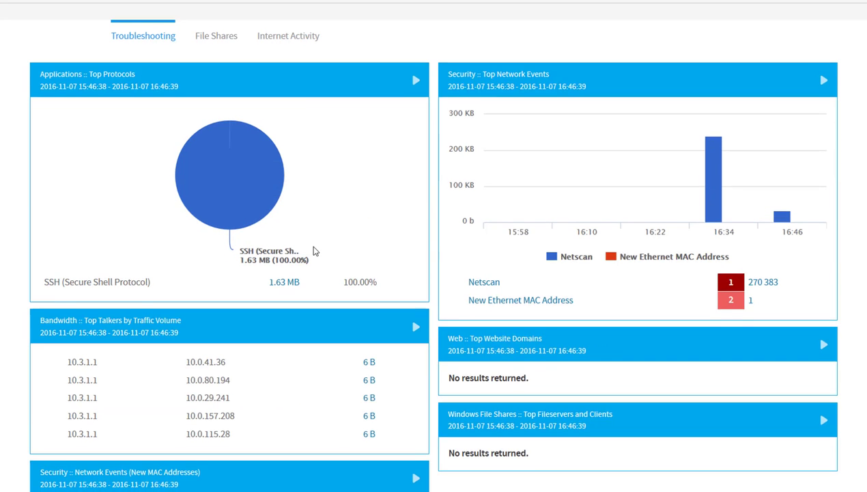
scroll(319, 243, down, 1)
click(285, 211)
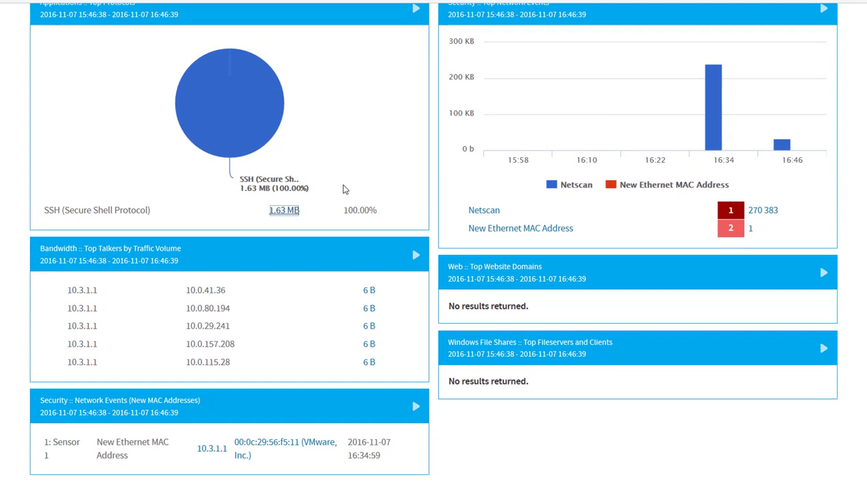
scroll(342, 198, down, 1)
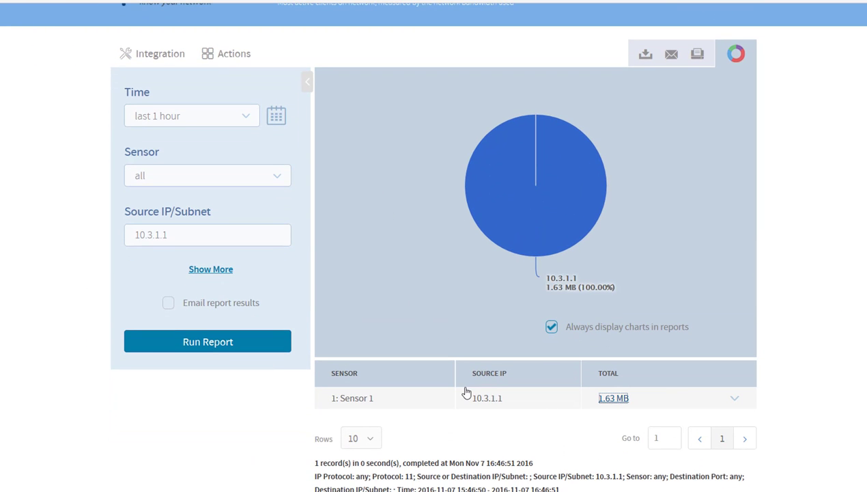
scroll(471, 376, down, 1)
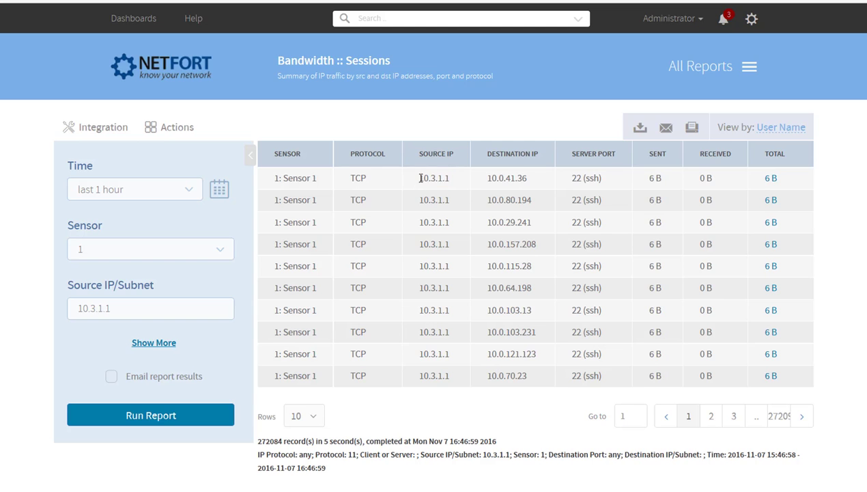
mouse_move(414, 179)
mouse_down()
mouse_move(545, 185)
mouse_move(427, 178)
mouse_up()
click(540, 181)
click(421, 179)
double_click(653, 180)
drag(450, 179, 407, 185)
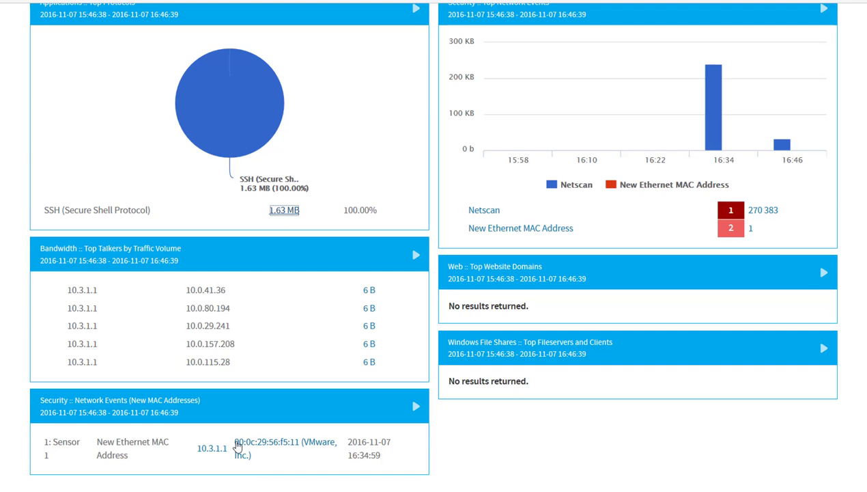
- Copy the VMware MAC 00:0c:29:56:f5:11 from the New MAC Addresses panel and list all report categories
mouse_move(236, 444)
mouse_down()
mouse_move(285, 451)
mouse_move(252, 456)
mouse_move(299, 451)
mouse_up()
click(227, 433)
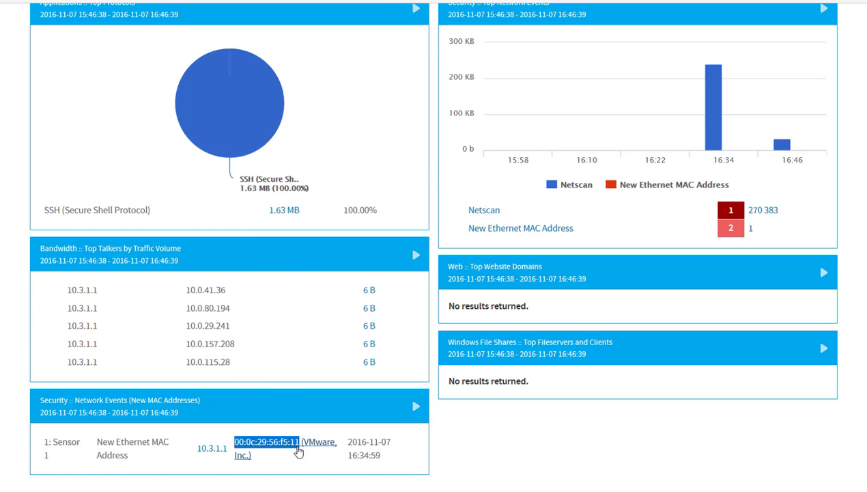
right_click(294, 447)
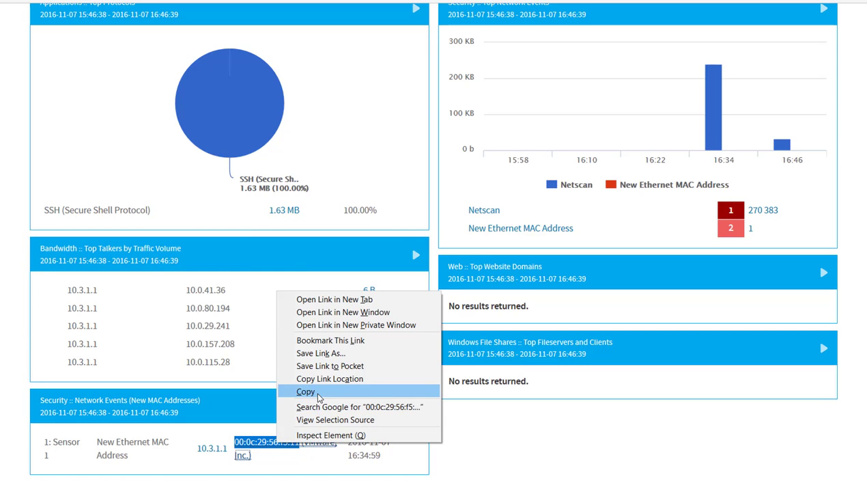
click(306, 392)
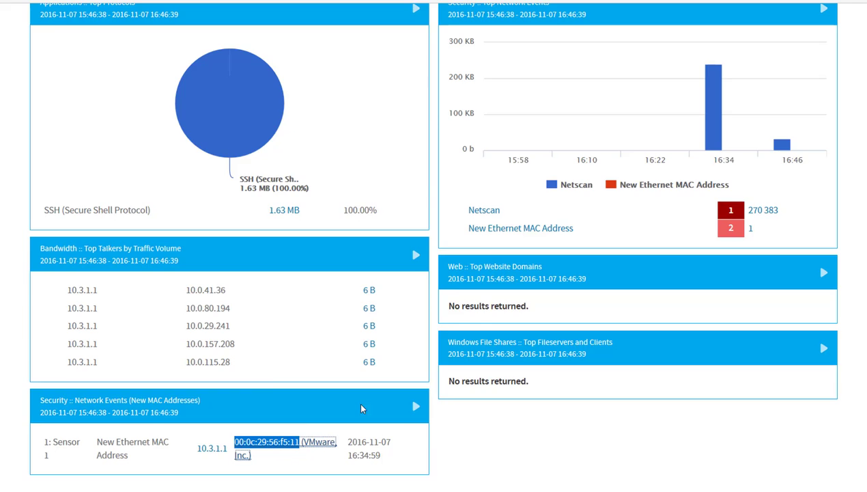
scroll(362, 407, up, 6)
scroll(362, 273, up, 4)
click(749, 66)
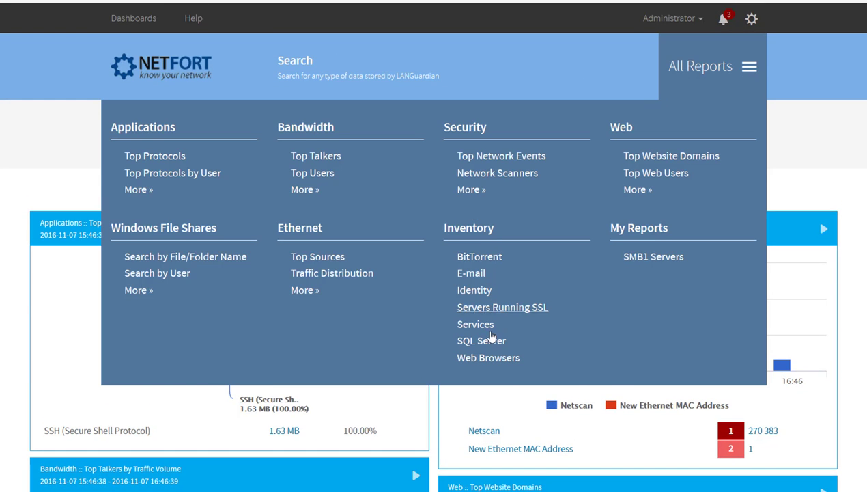
- Filter the Inventory > Services MAC Addresses report to 00:0c:29:56:f5:11 over the last 24 hours
click(475, 324)
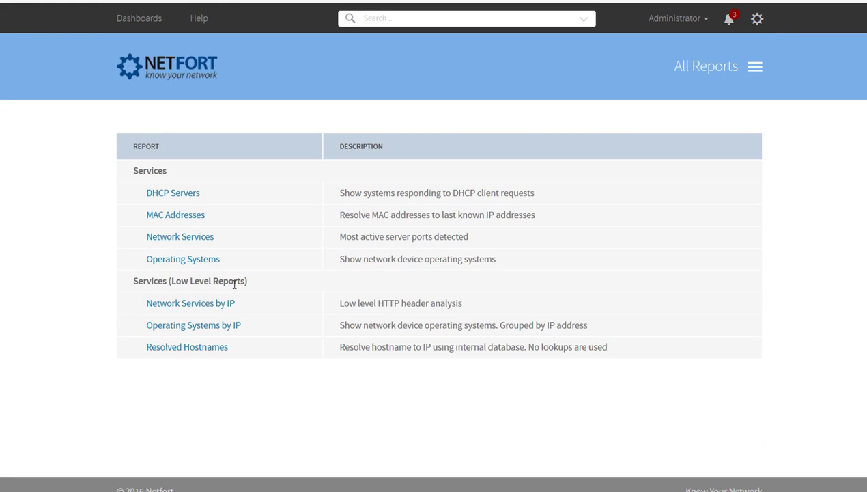
click(176, 214)
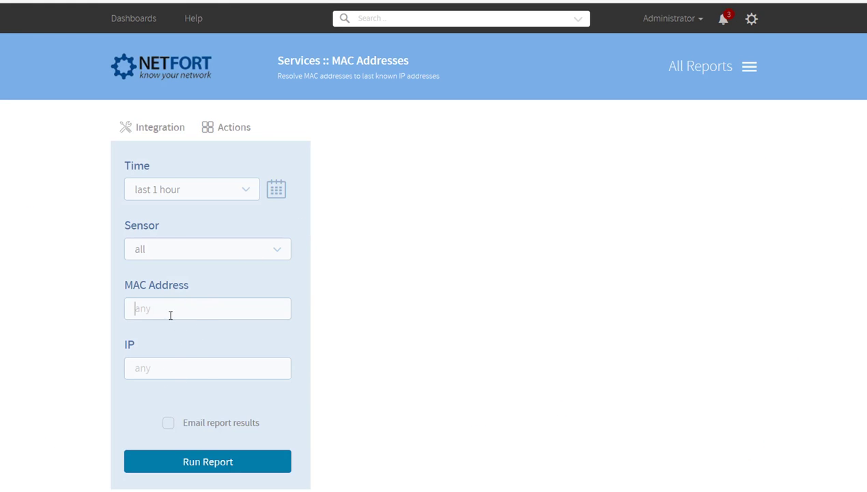
right_click(169, 309)
click(234, 360)
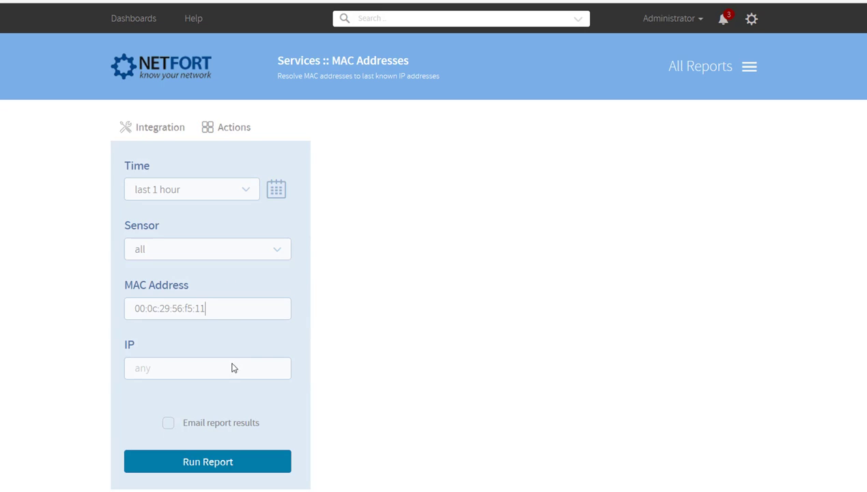
click(212, 189)
click(203, 267)
- Run the report and highlight the single result tying 00:0c:29:56:f5:11 to IP 10.3.1.1
click(207, 461)
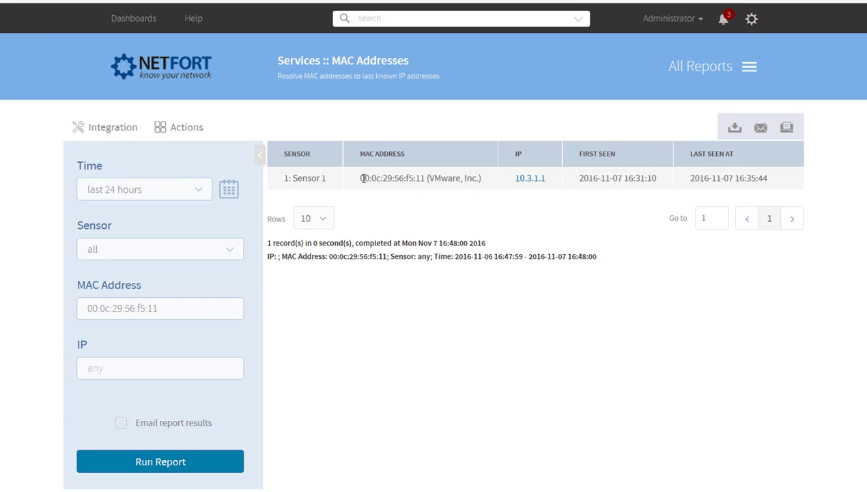
drag(369, 178, 425, 177)
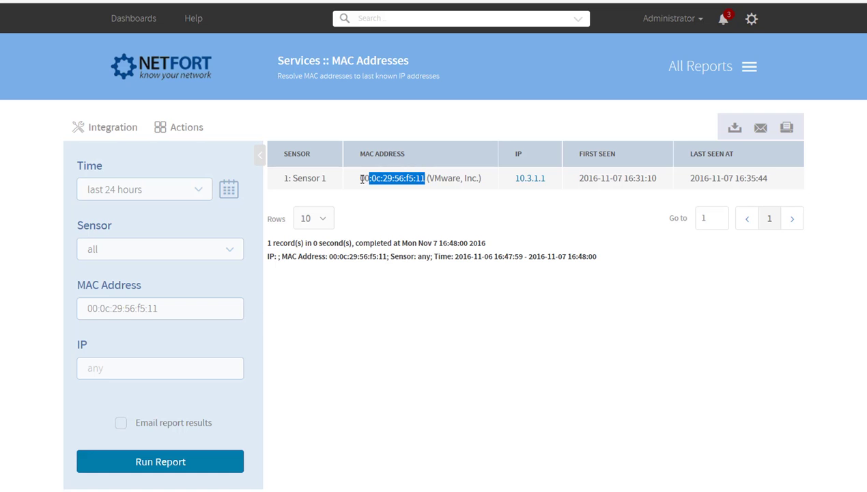
drag(364, 178, 427, 179)
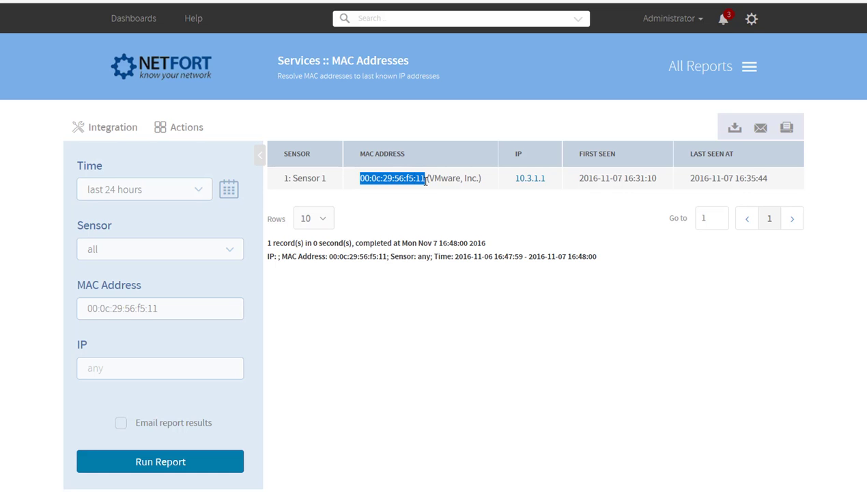